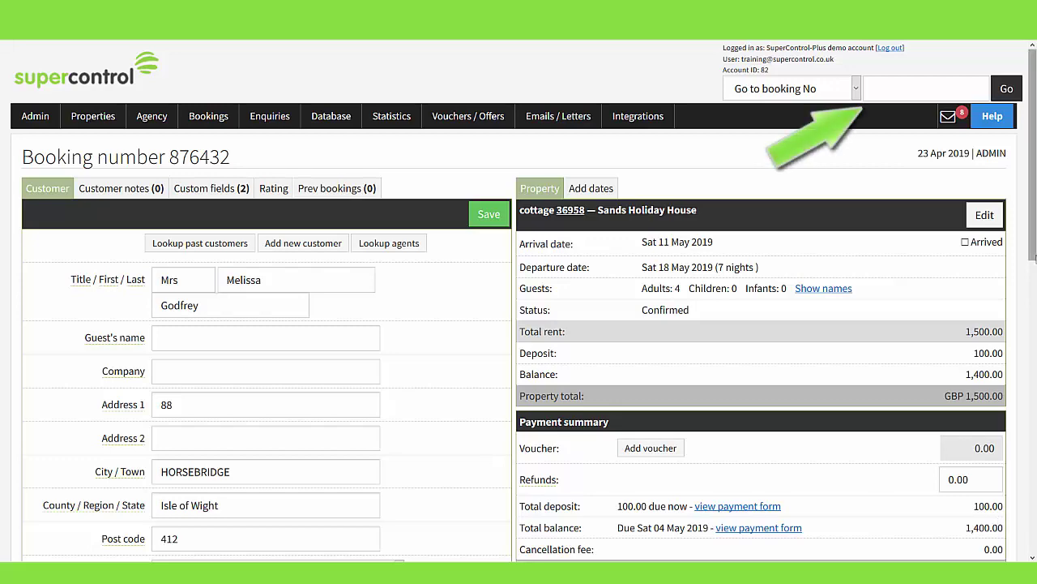
Set the payment type for the booking's customer payments to Bank transfer.
drag(1034, 255, 1034, 508)
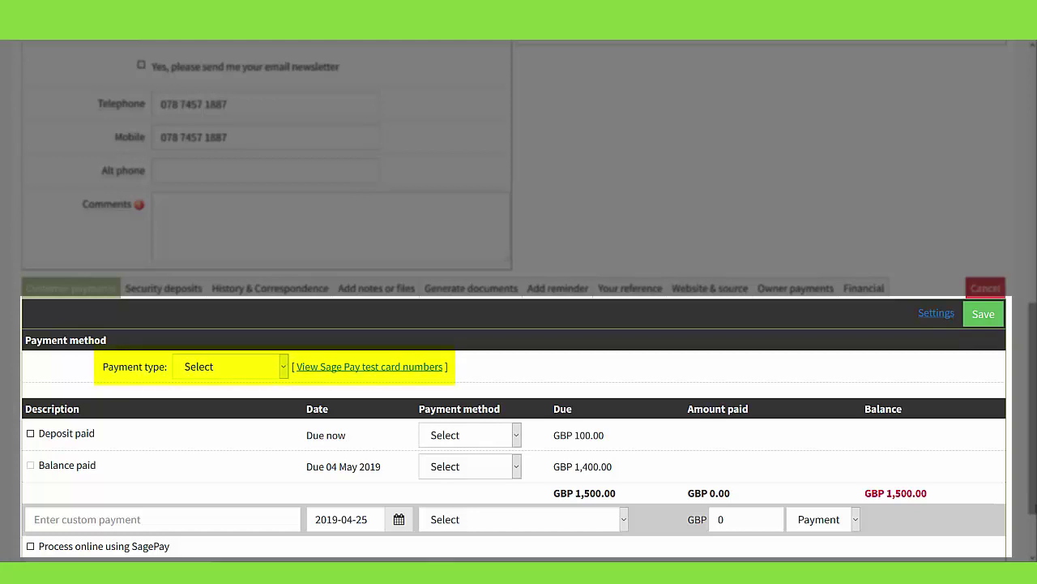
click(231, 367)
click(246, 444)
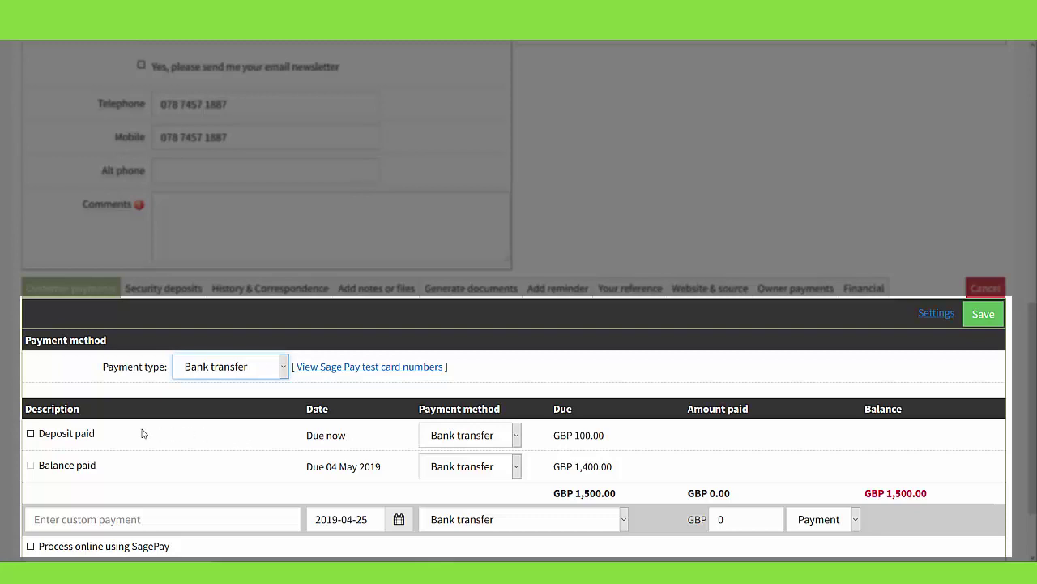
click(31, 435)
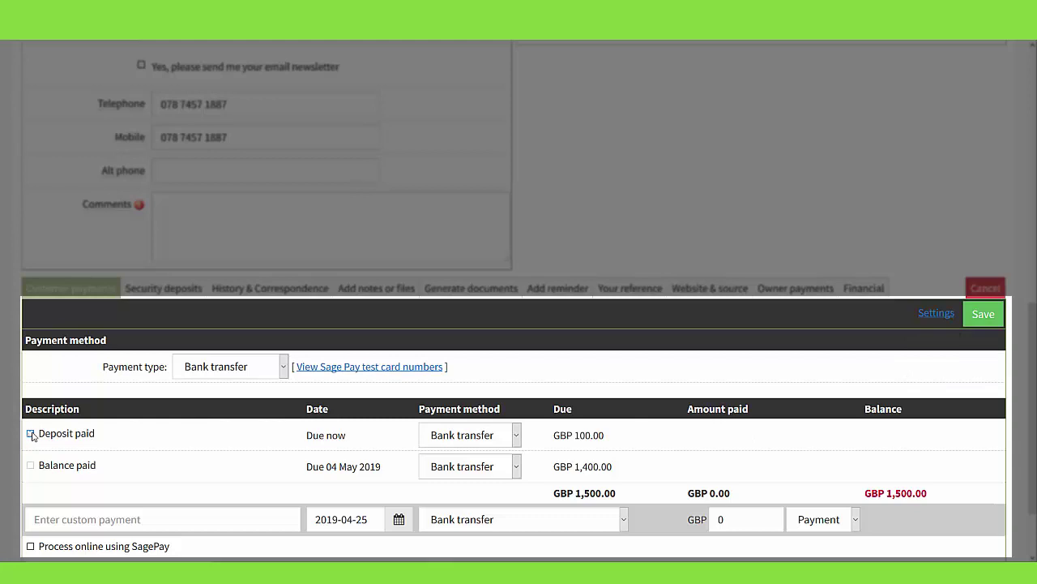
Record a custom payment described as "Part payment" for GBP 90 and save it to the booking.
click(59, 519)
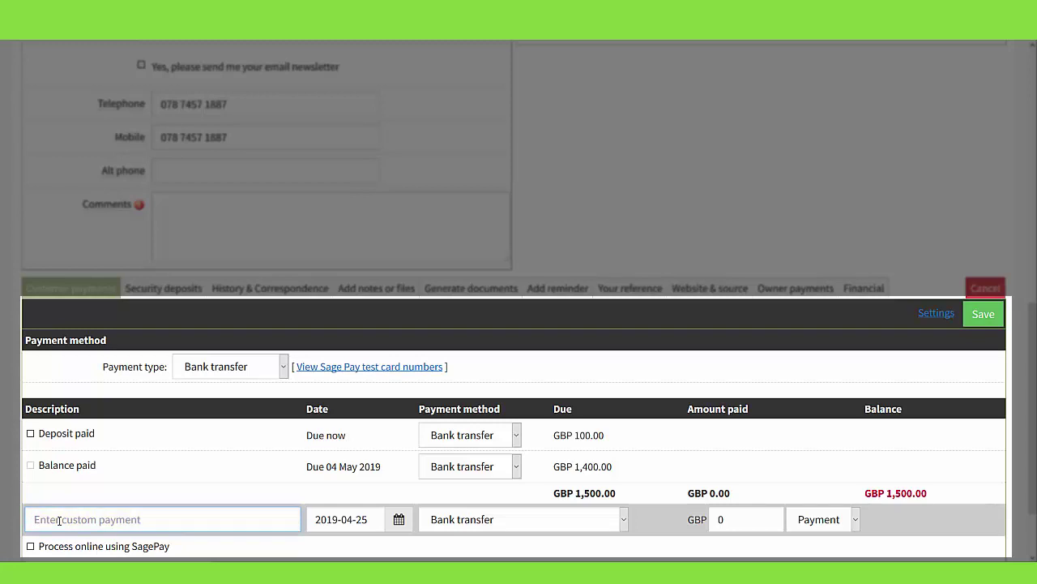
text(Part)
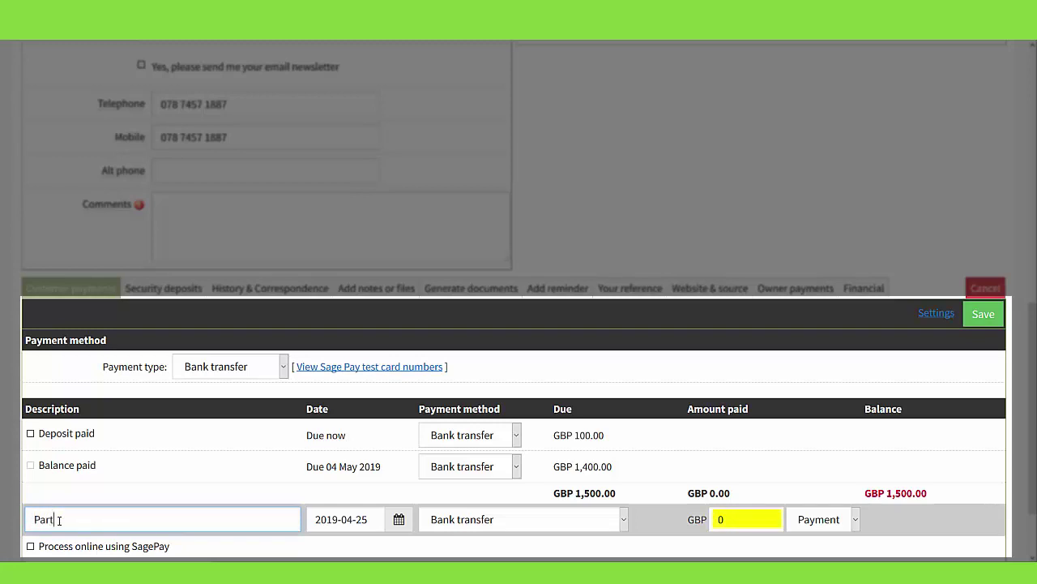
text( payment)
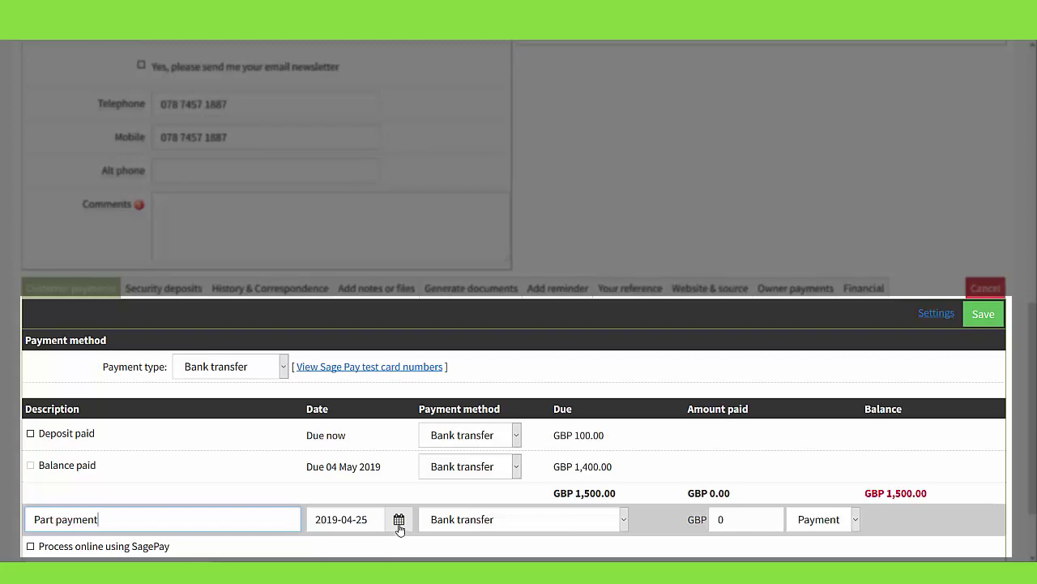
click(732, 520)
text(90)
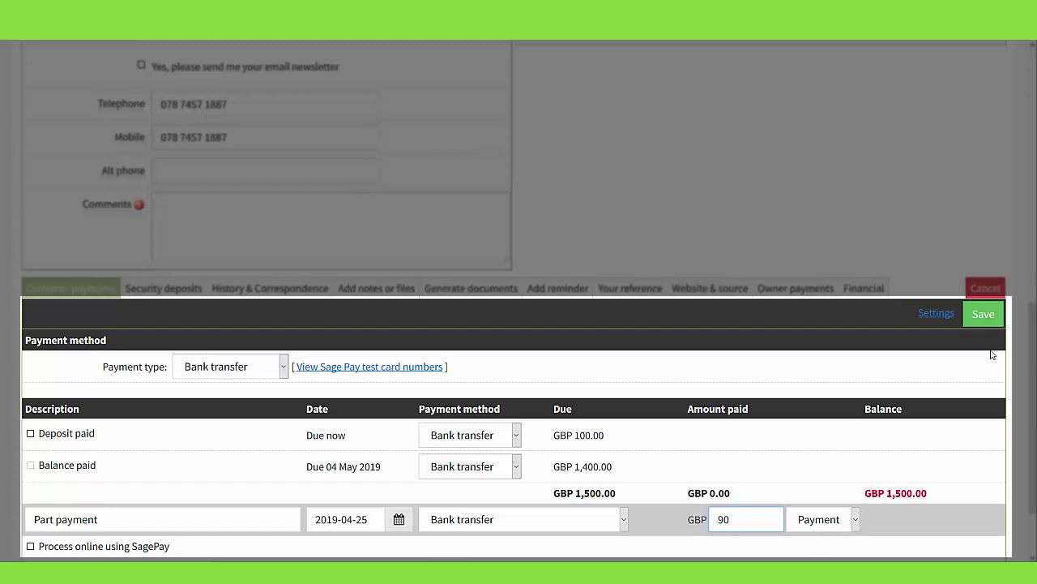
click(983, 316)
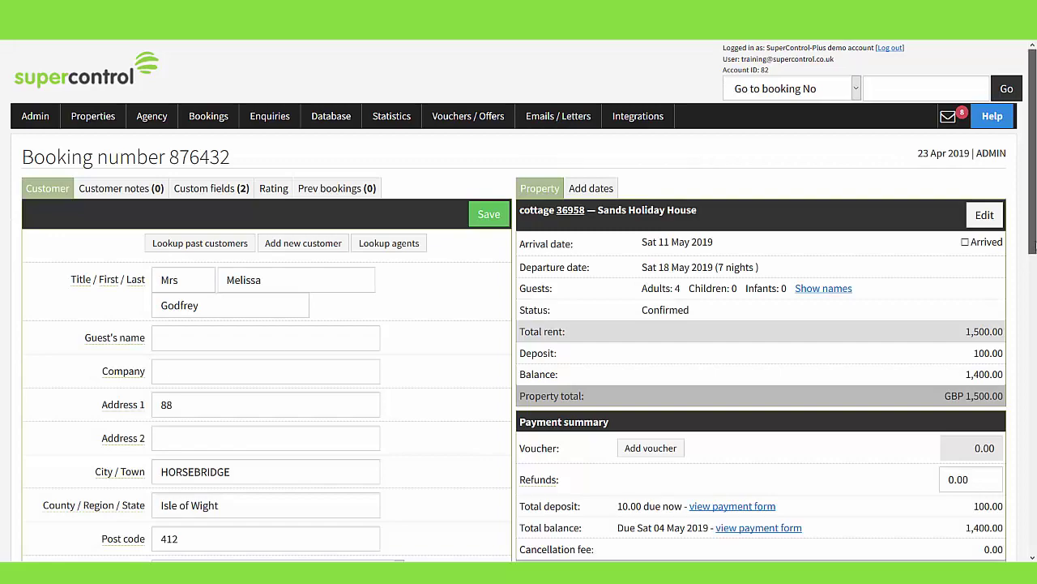
Fill in a custom payment line described as "Refund" with an amount of GBP 90.
scroll(987, 322, down, 2)
scroll(518, 300, down, 5)
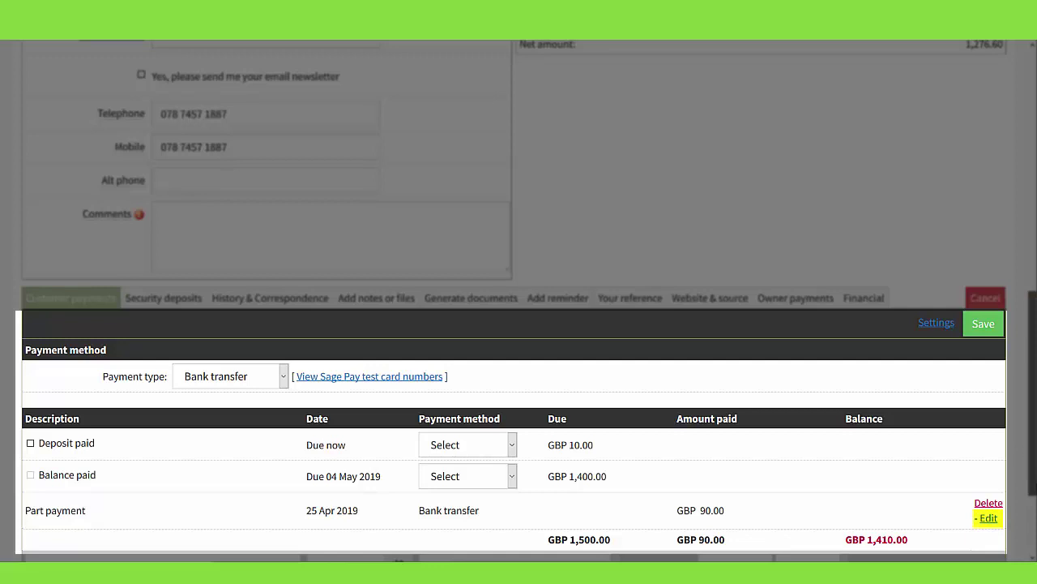
drag(1032, 393, 1033, 407)
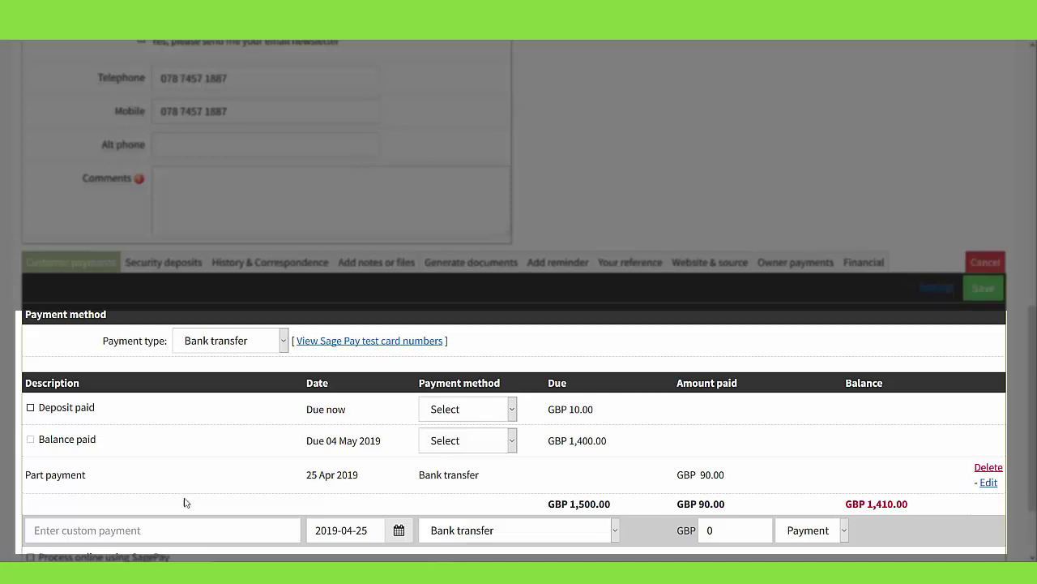
click(171, 523)
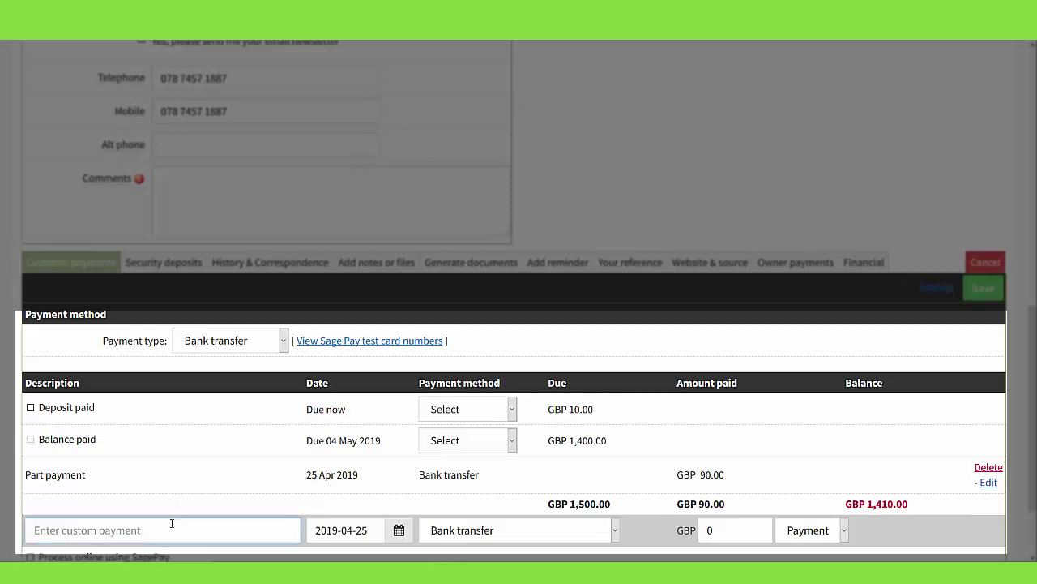
text(Refund)
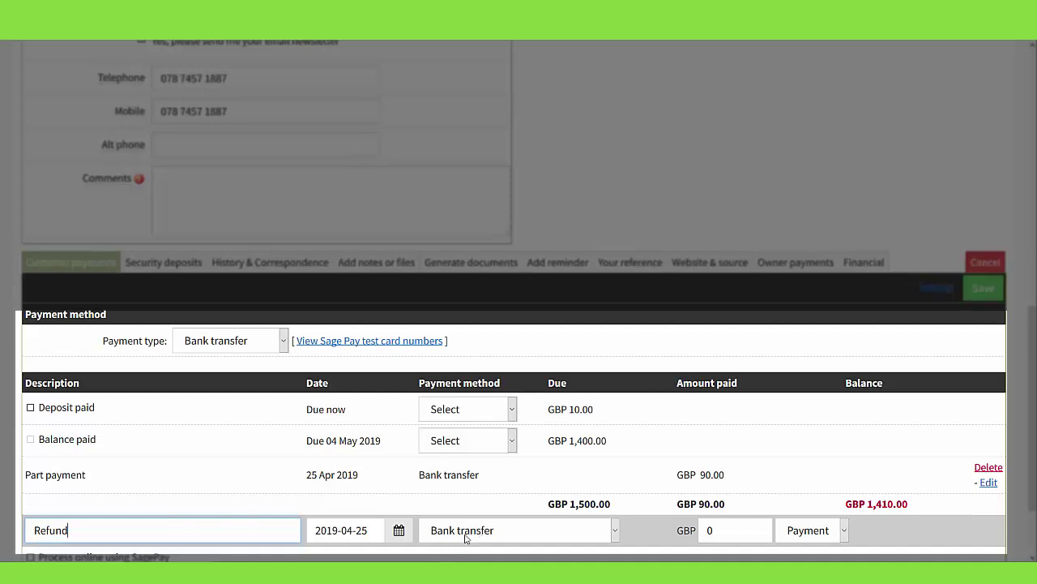
click(735, 530)
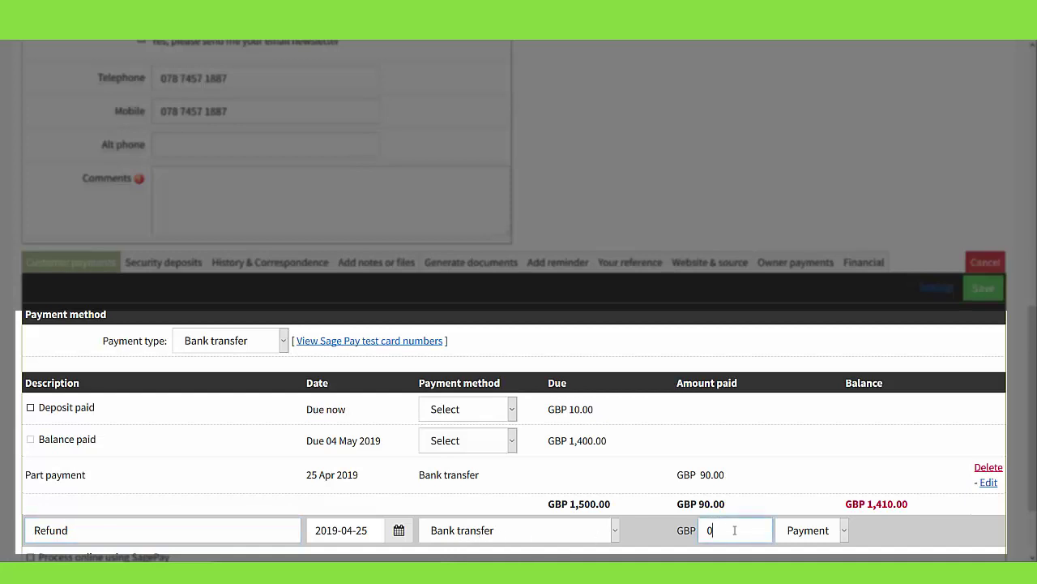
key(BackSpace)
text(90)
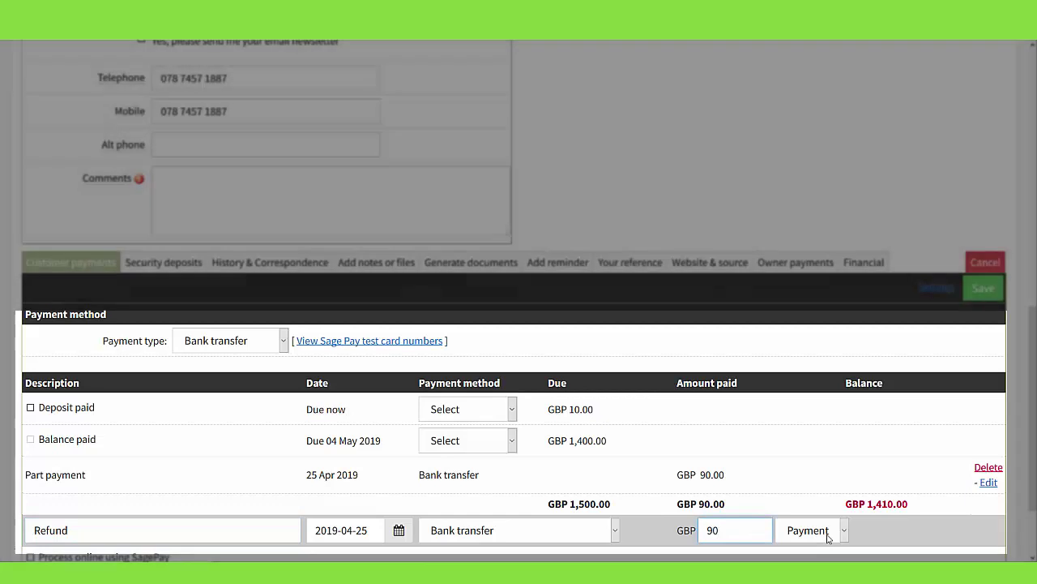
Change the custom line from Payment to Refund, classify it as an actual refund, and save it.
click(827, 531)
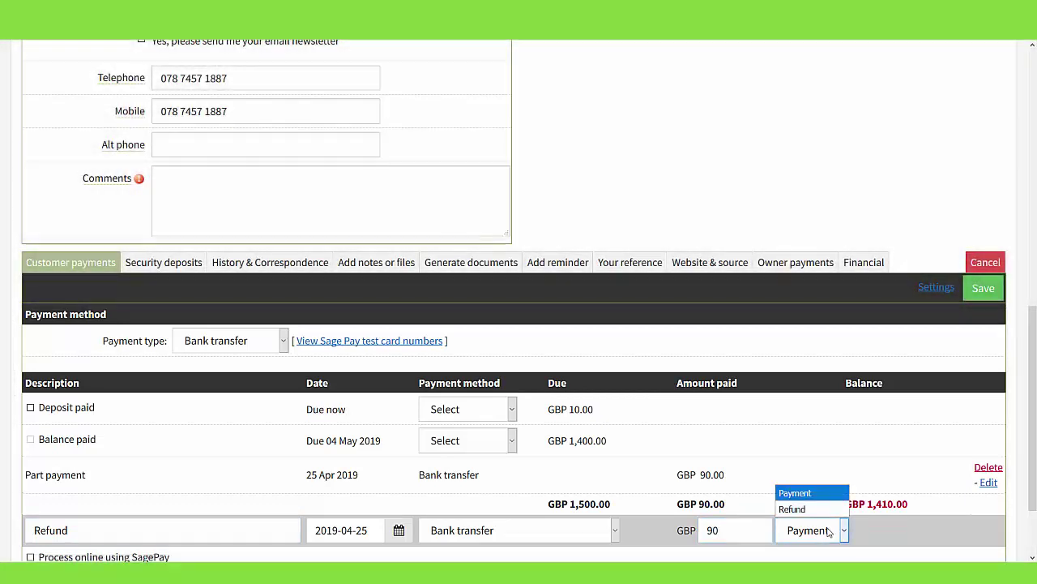
click(825, 511)
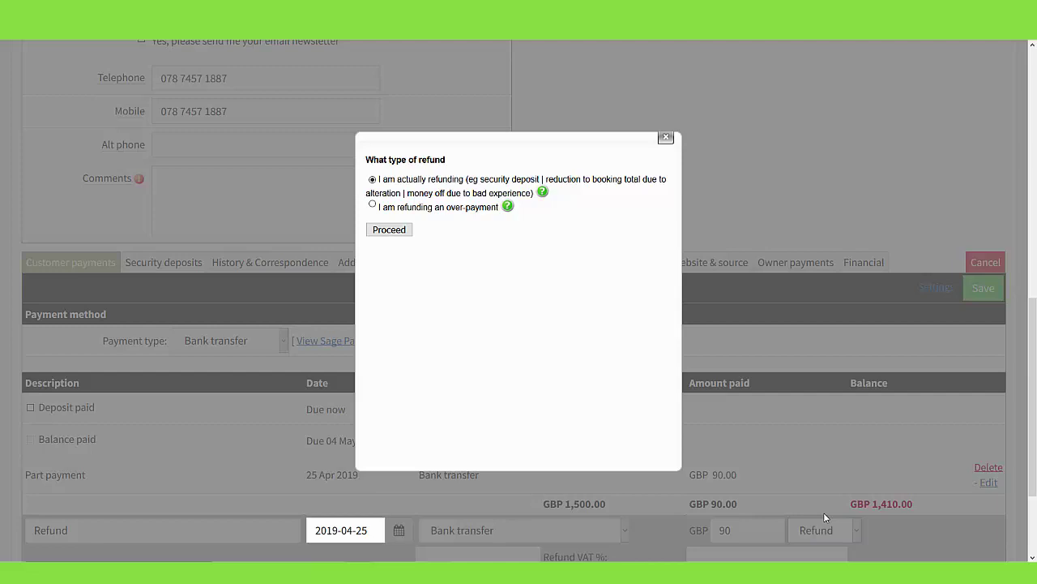
click(389, 231)
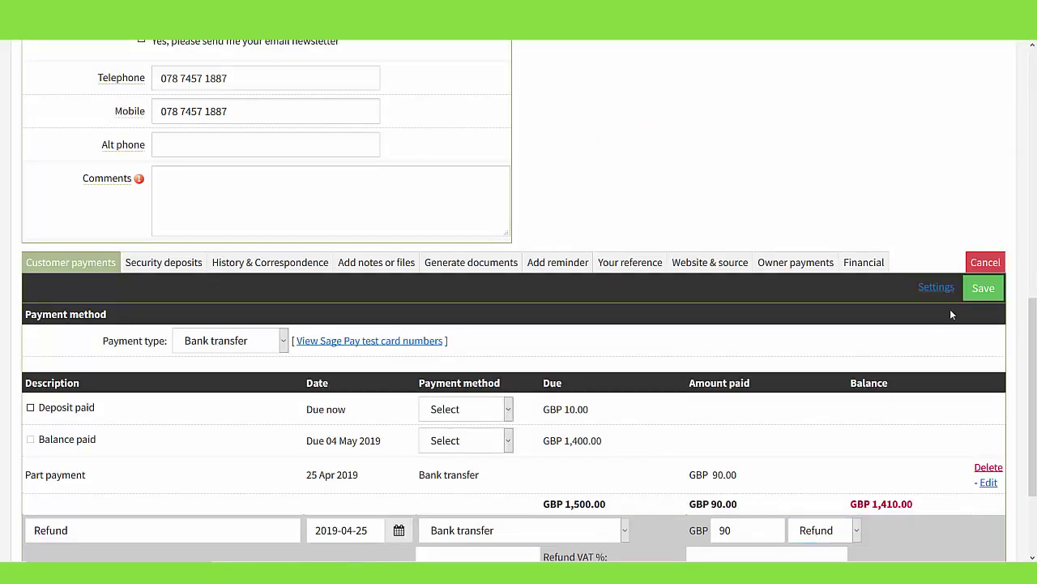
click(983, 297)
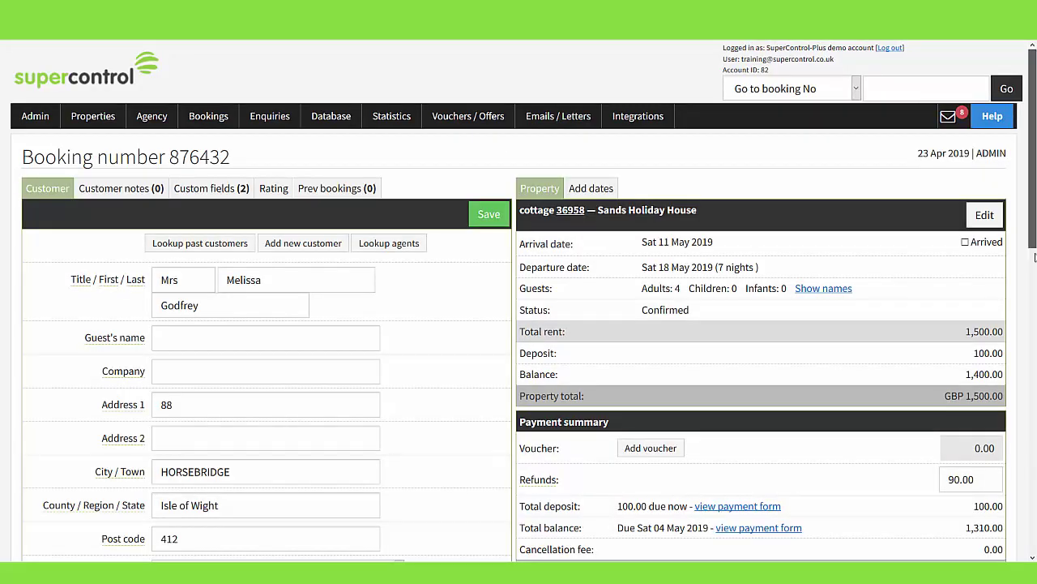
Keep Mastercard as the payment type and enable processing the balance or security deposit using this card.
drag(1035, 248, 1036, 496)
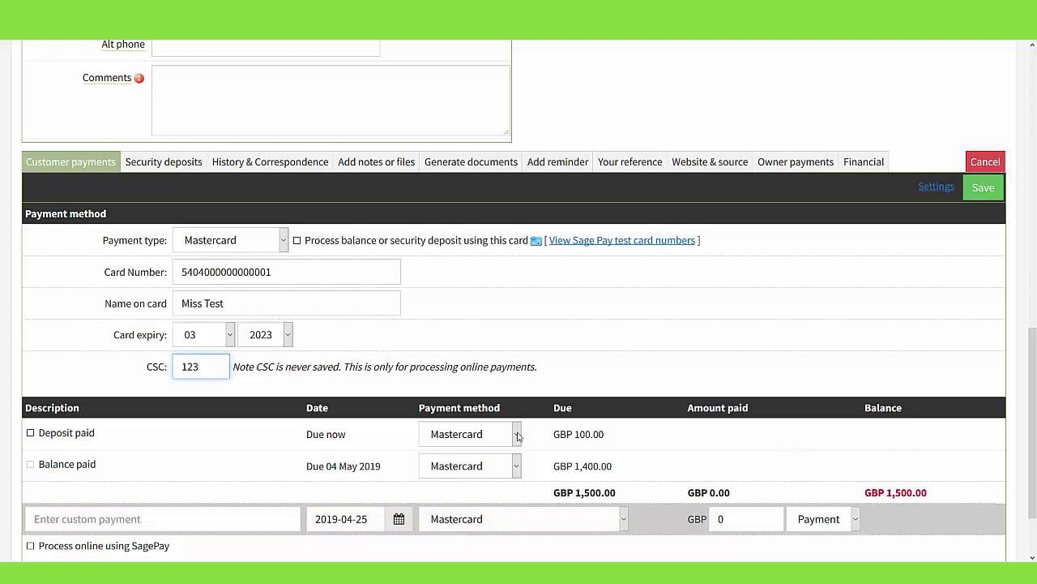
click(263, 246)
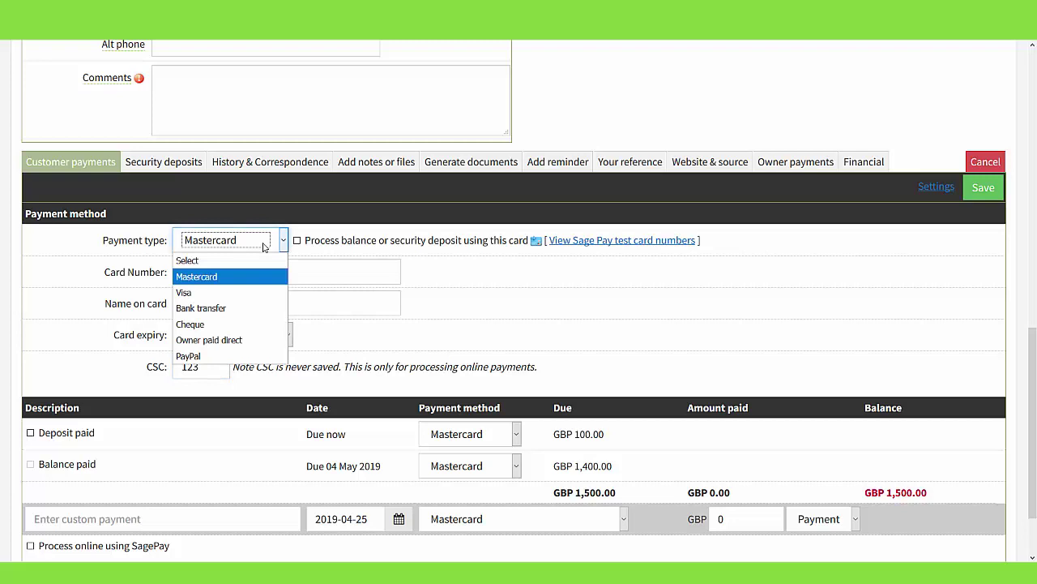
click(262, 247)
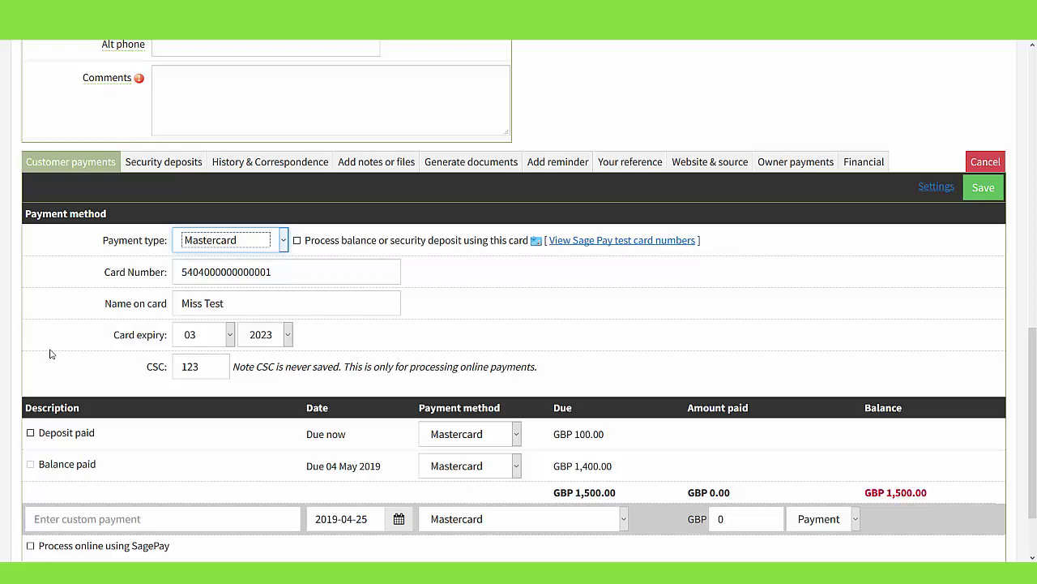
click(297, 241)
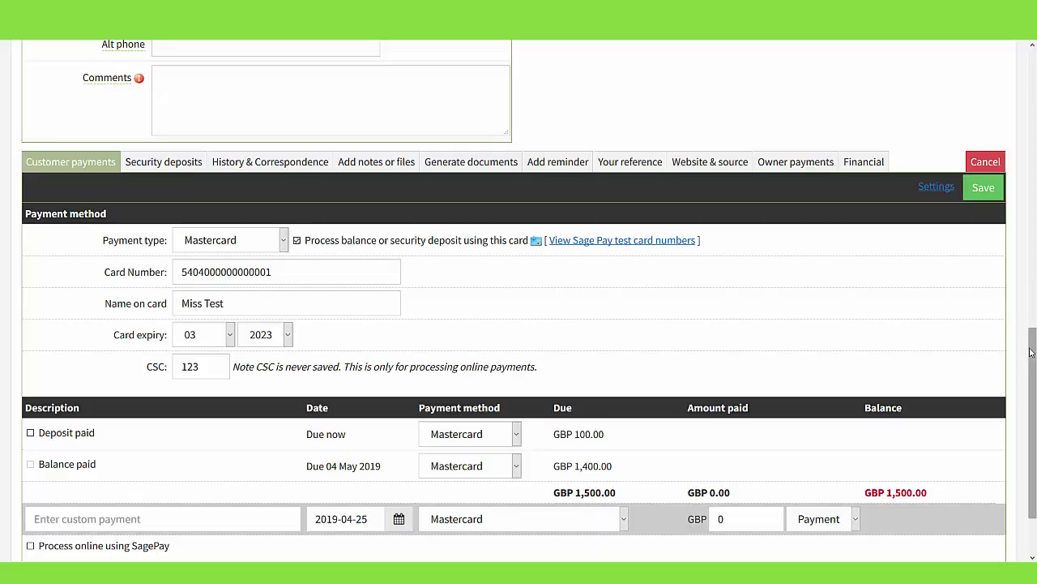
Mark the deposit as paid, process it online using SagePay, and save the payment.
click(31, 434)
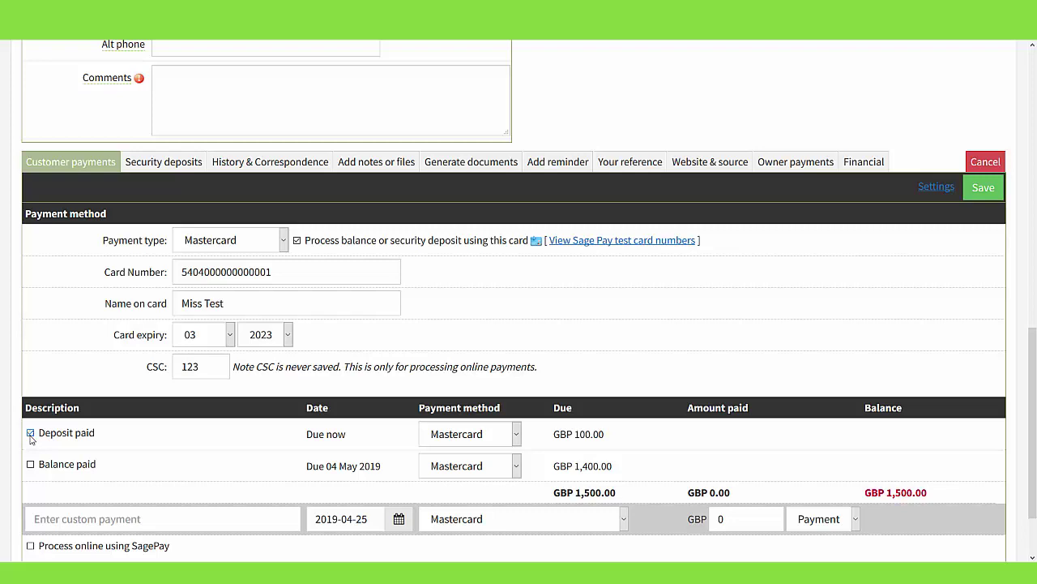
click(30, 548)
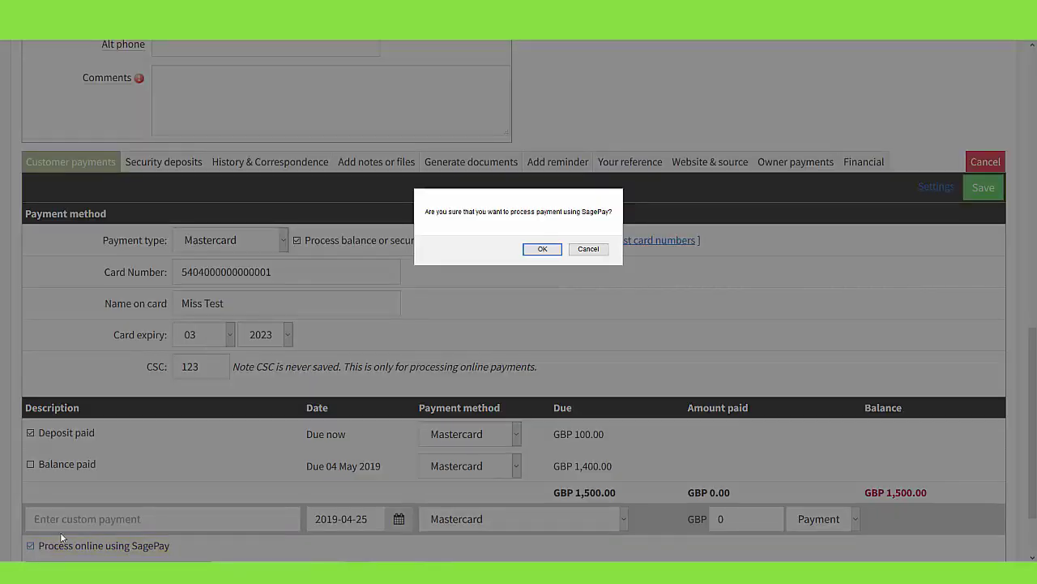
click(543, 250)
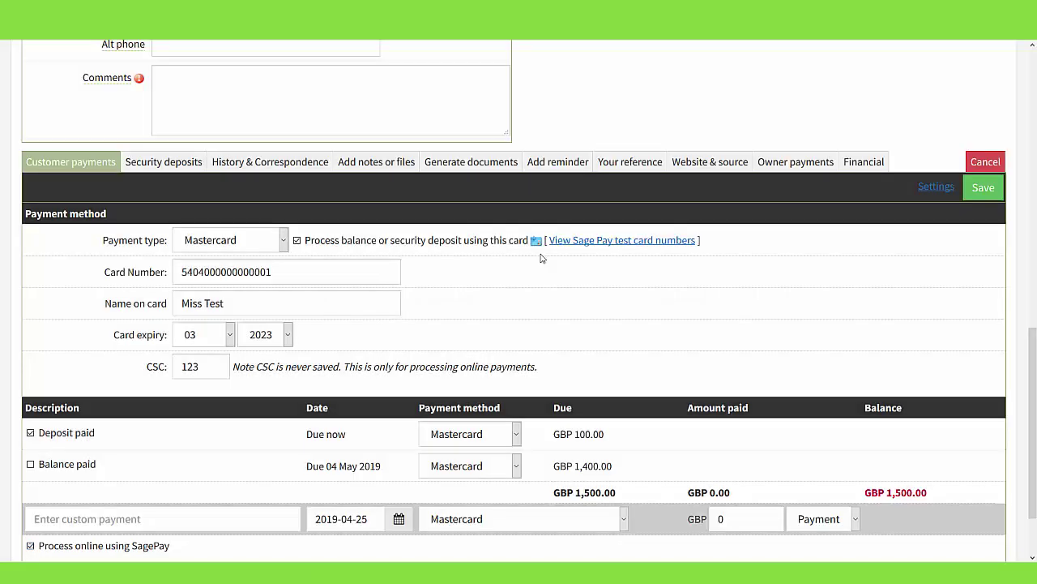
click(985, 197)
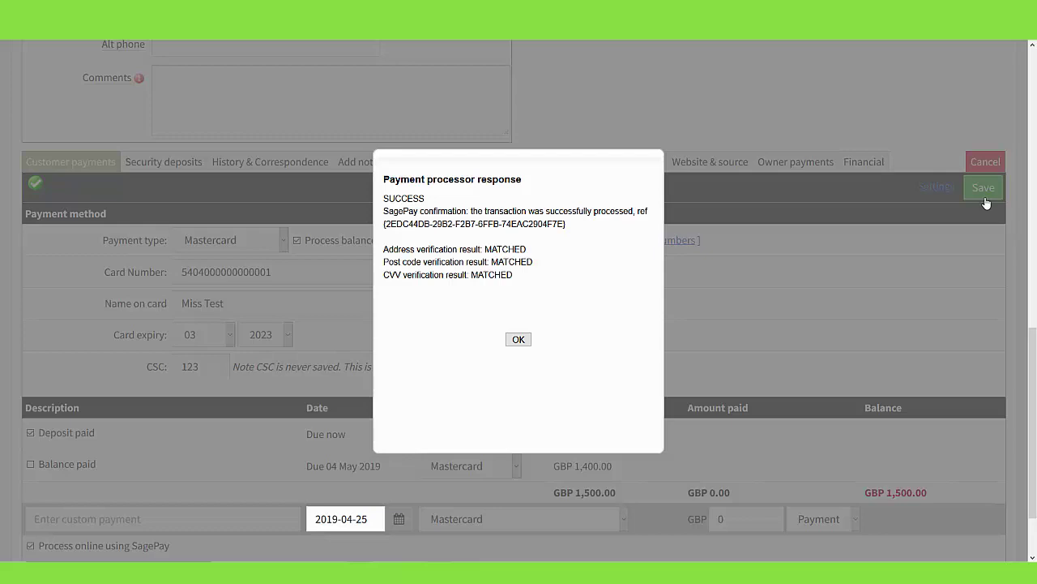
click(519, 340)
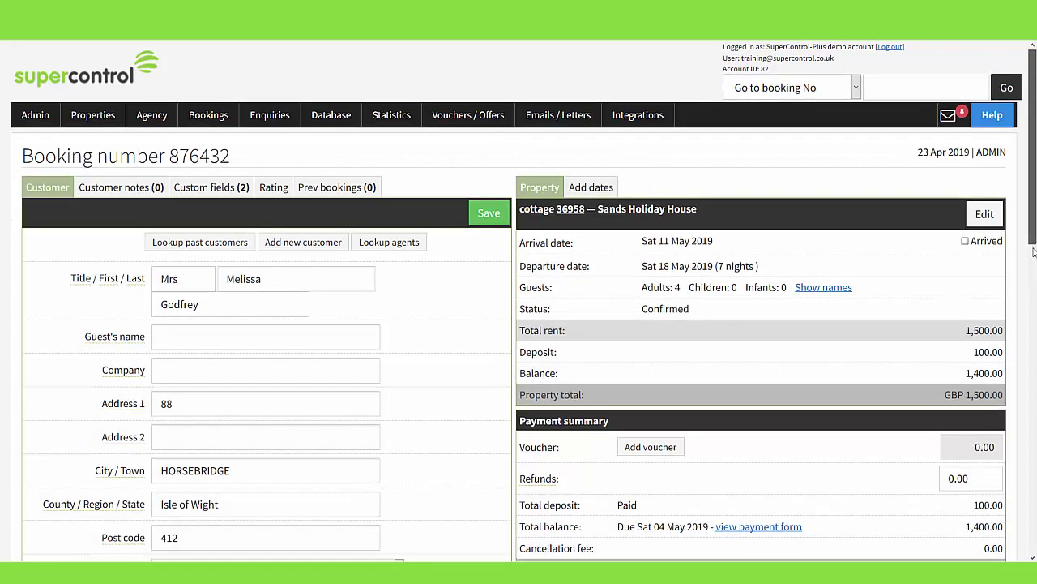
Process a SagePay refund of the full GBP 100.00 deposit payment, classifying it as an actual refund.
scroll(518, 324, down, 4)
scroll(1032, 460, down, 3)
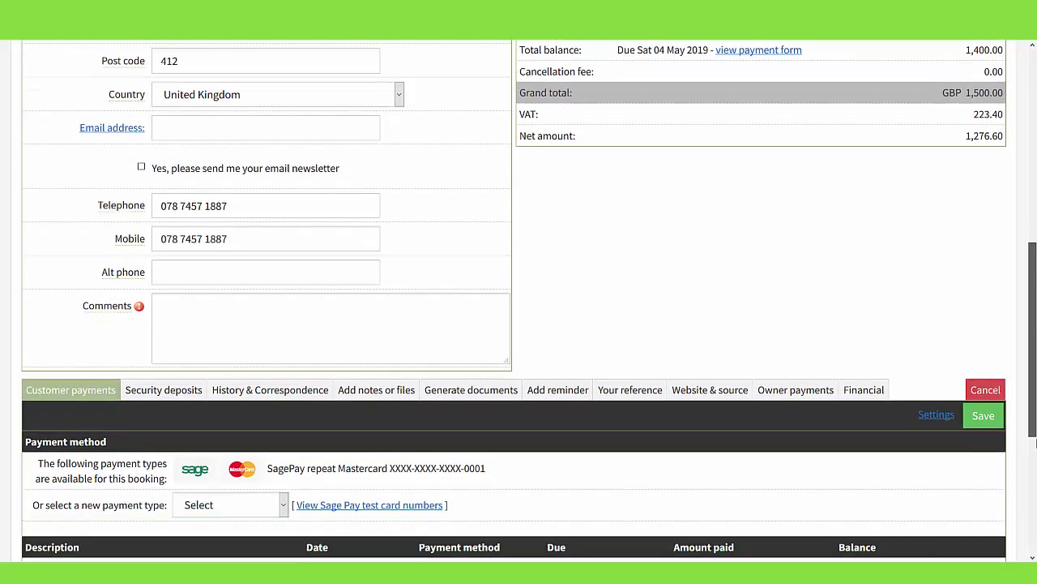
drag(1033, 459, 1034, 510)
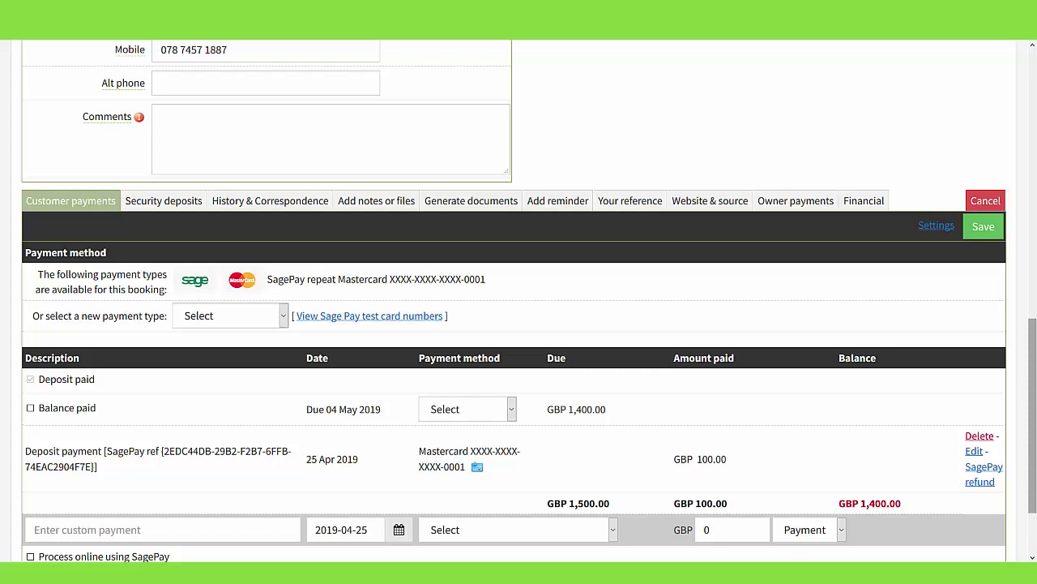
click(999, 476)
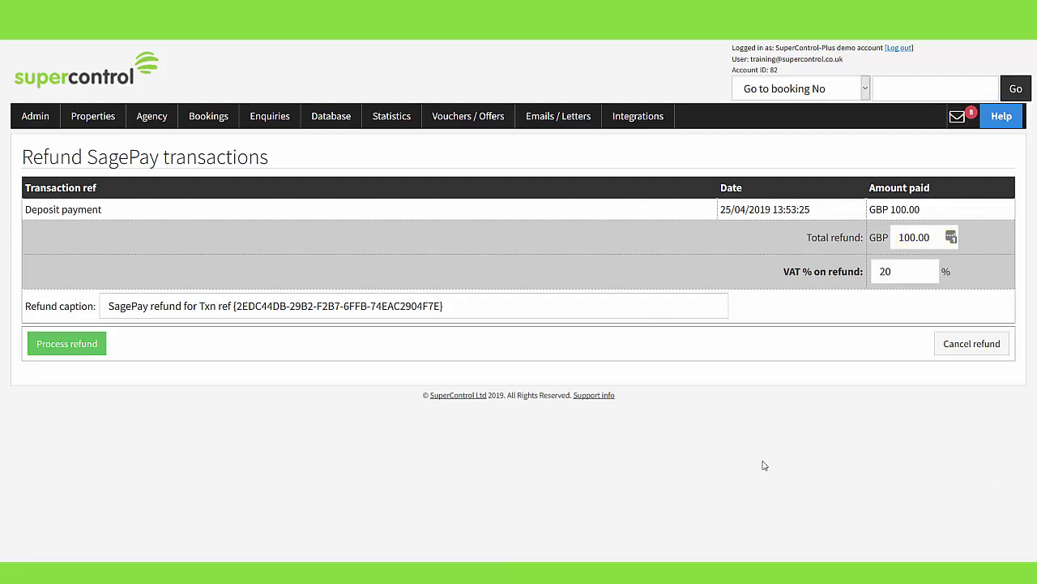
click(85, 346)
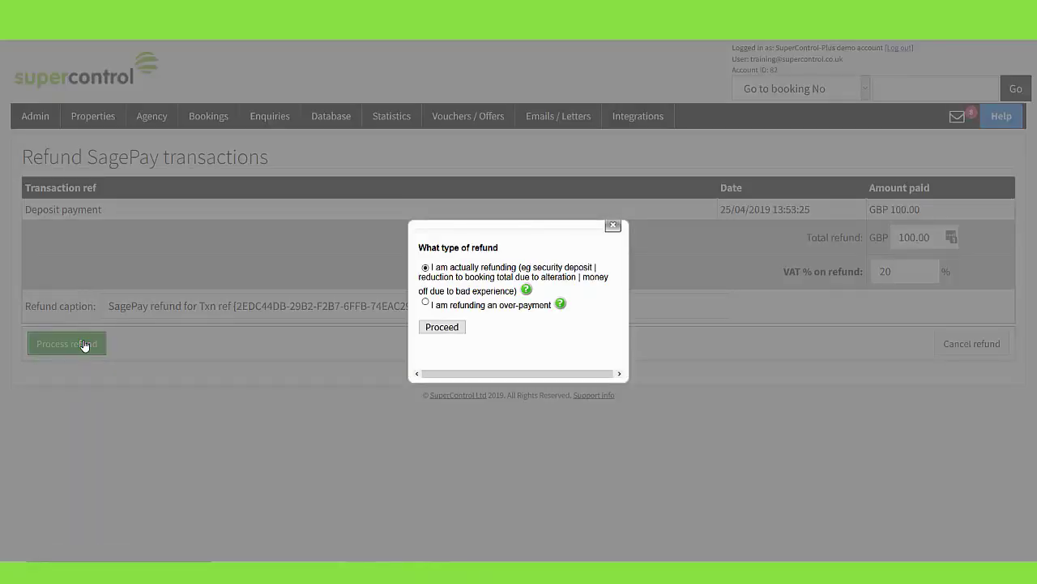
click(443, 329)
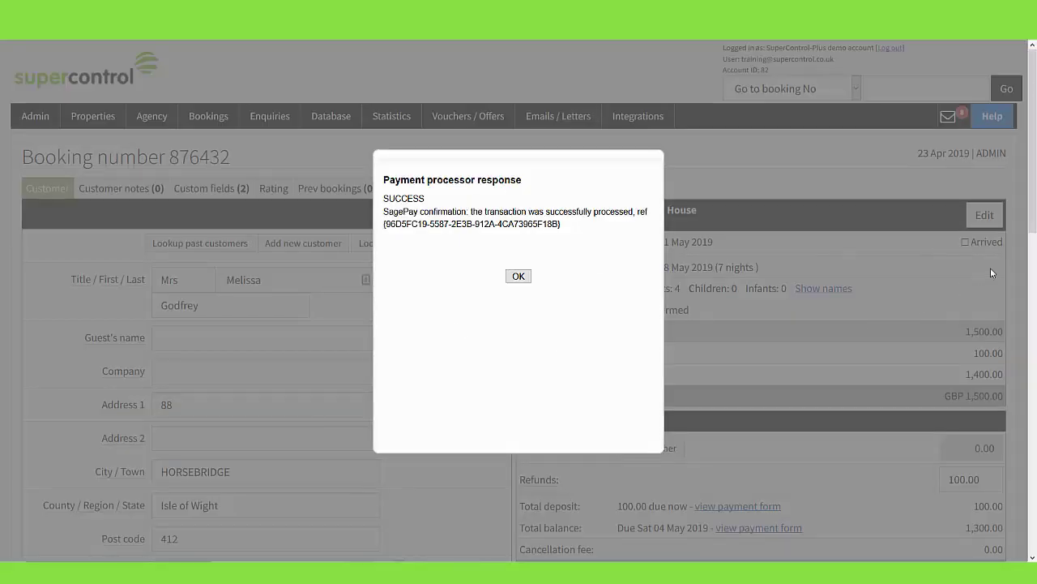
click(936, 282)
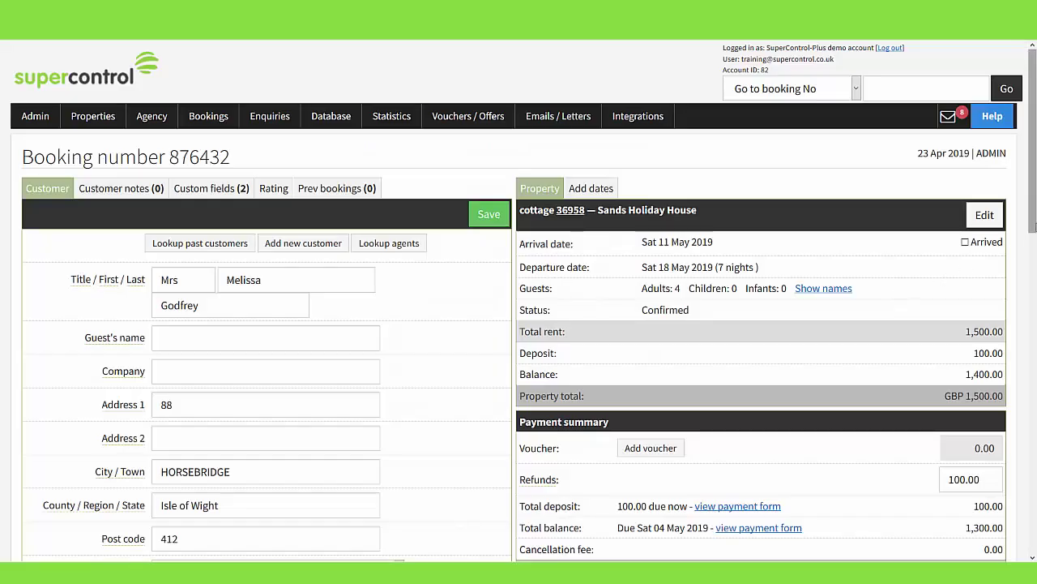
Mark both the deposit and the balance as paid in the booking's customer payments.
drag(1034, 230, 1035, 493)
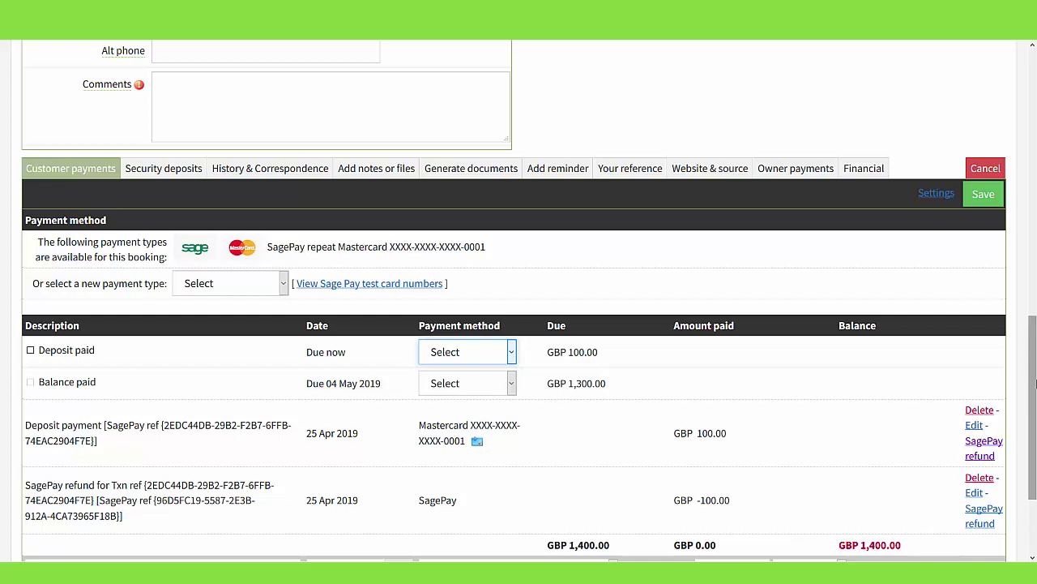
click(489, 354)
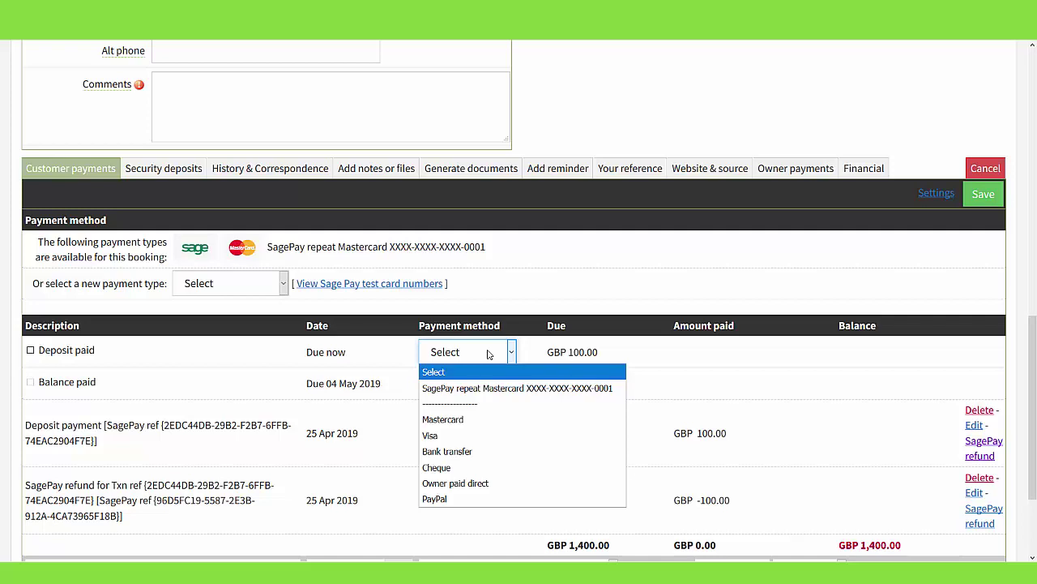
click(296, 365)
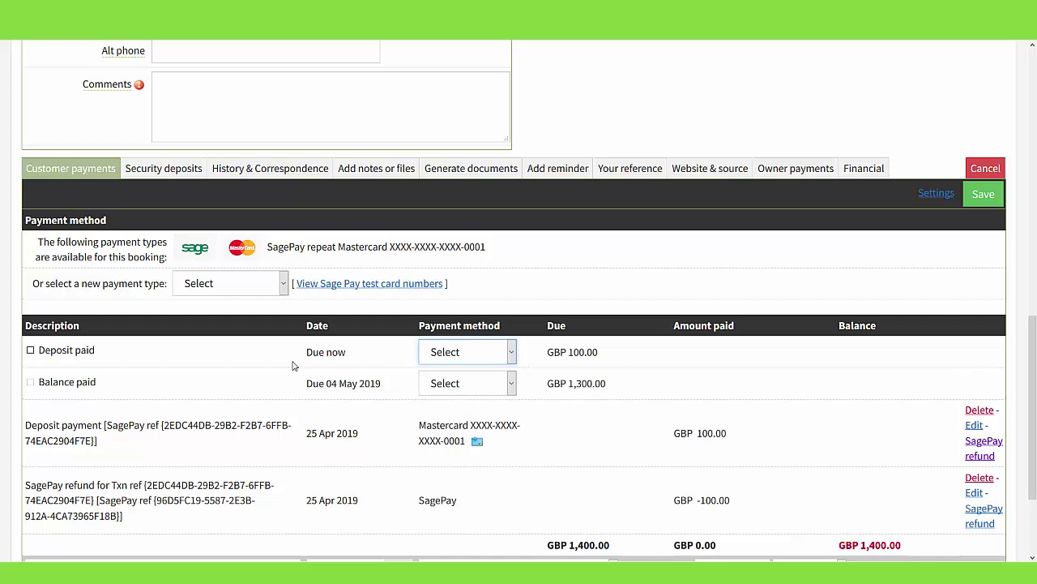
click(30, 350)
click(30, 383)
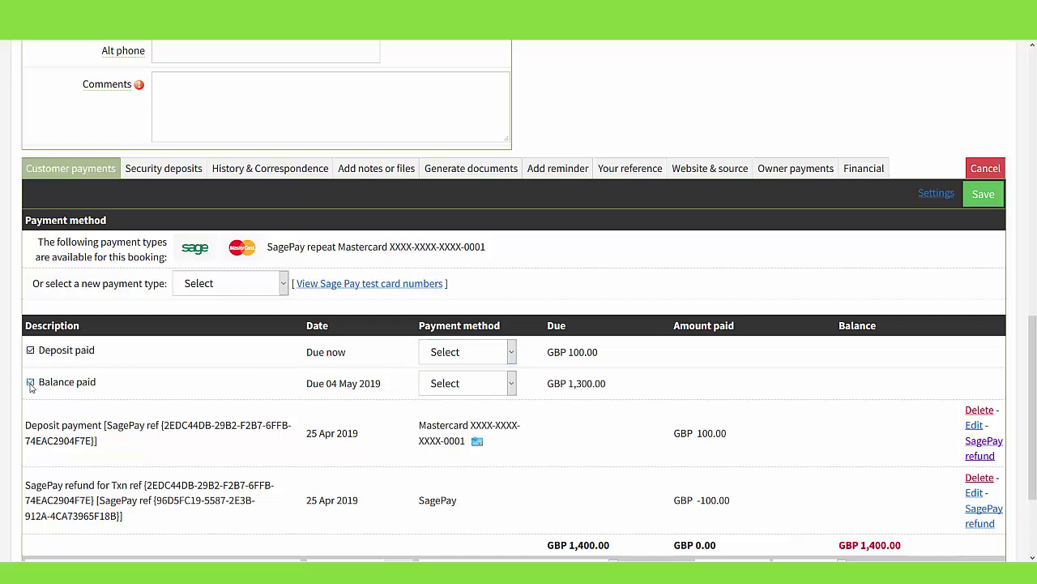
Set the payment method for both the deposit and the balance to the stored SagePay repeat Mastercard.
click(497, 363)
click(493, 385)
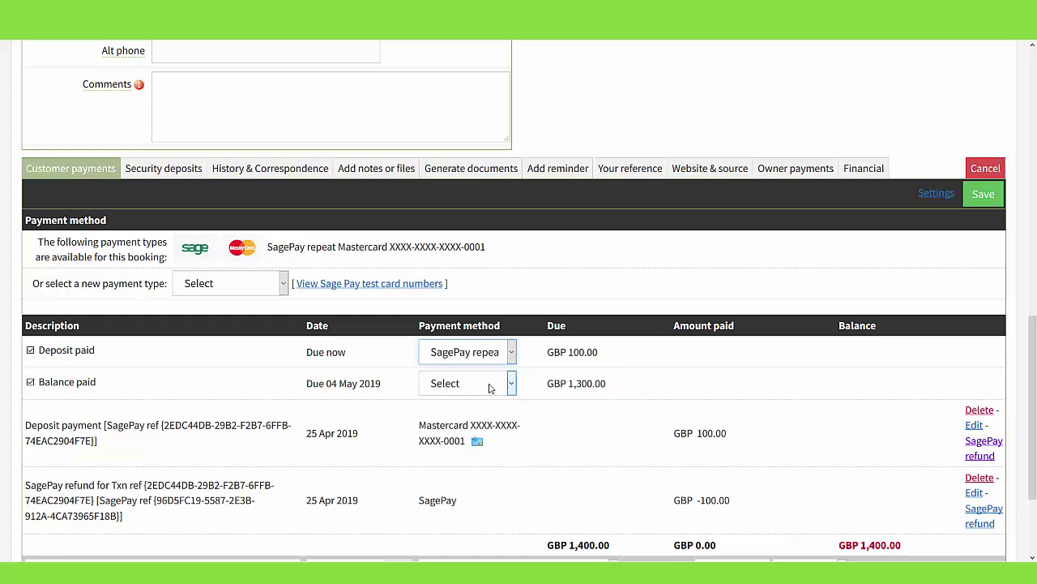
click(486, 387)
click(488, 417)
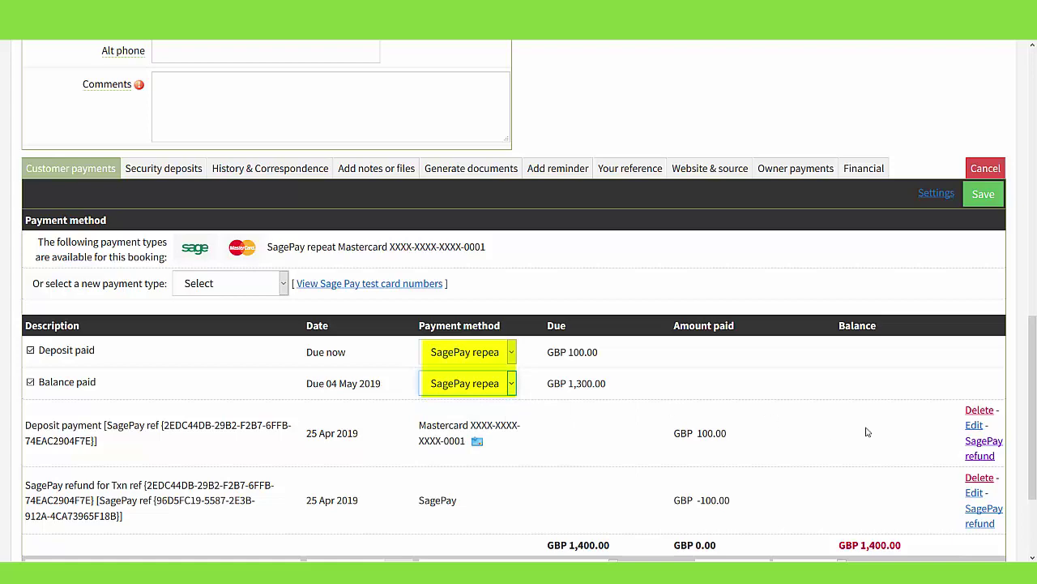
Enable and confirm online processing using SagePay for the deposit and balance, and save the payments.
drag(1035, 437, 1036, 458)
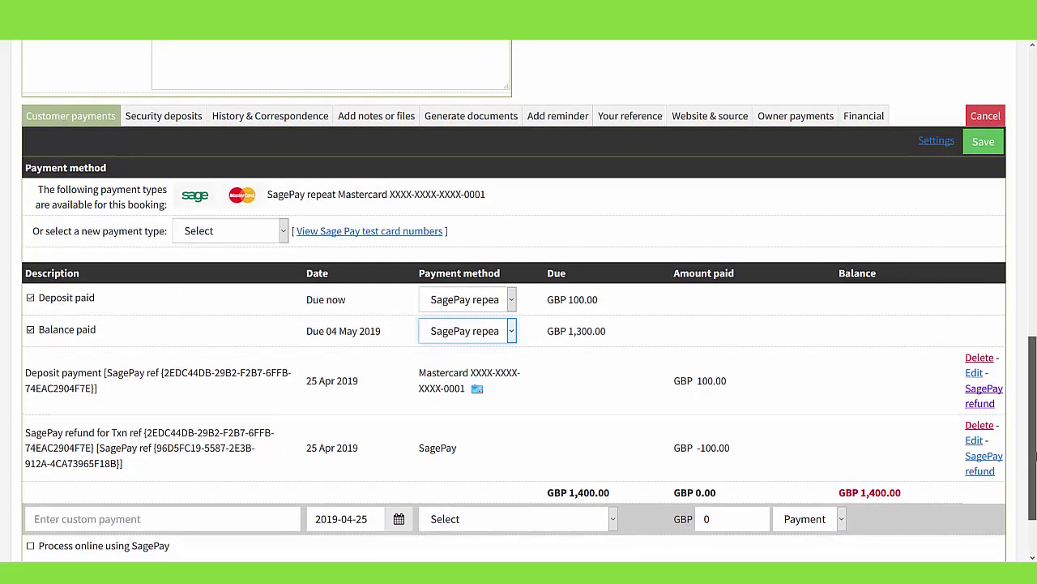
click(31, 545)
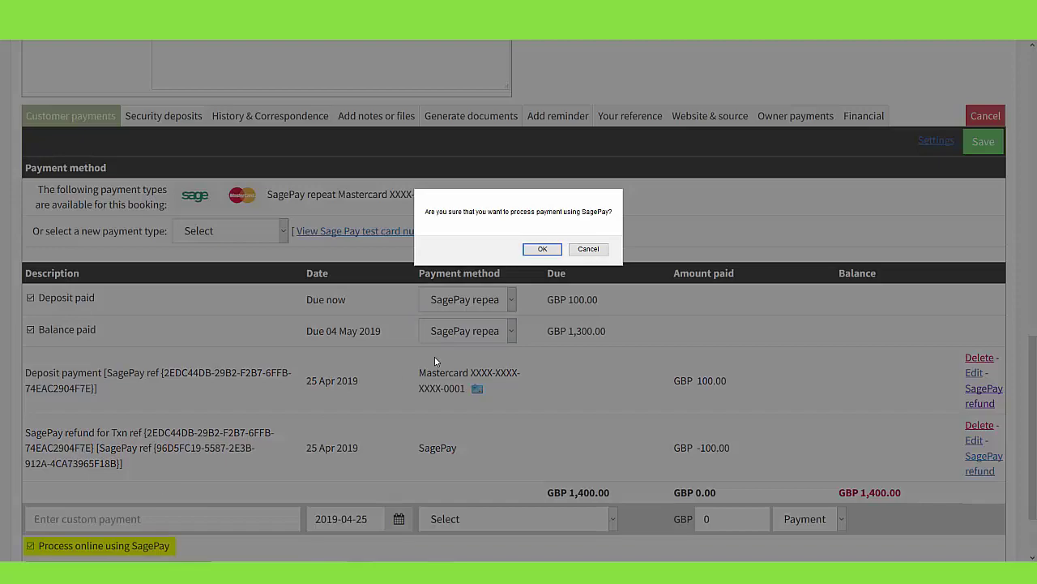
click(539, 249)
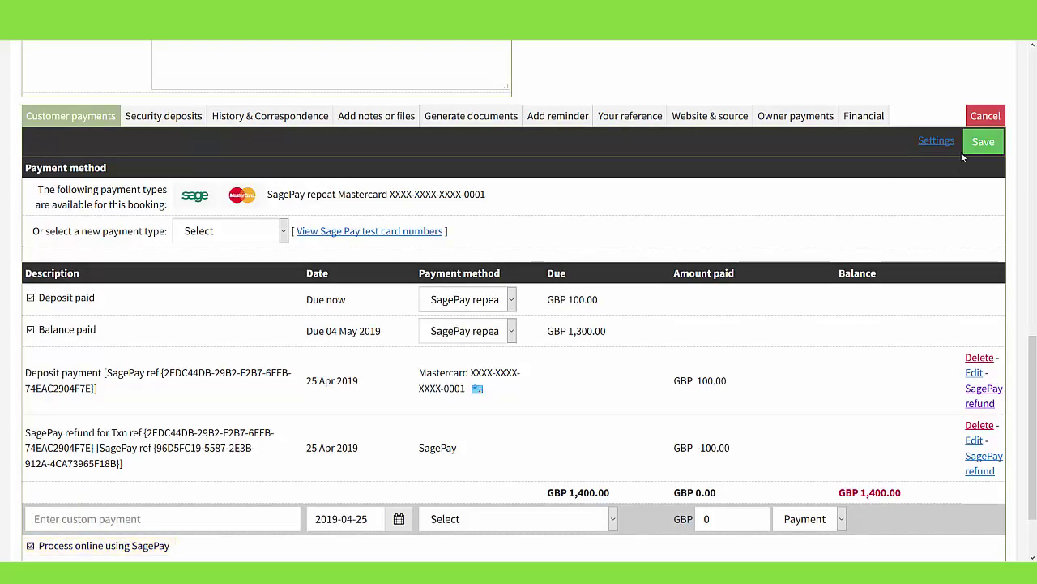
click(983, 142)
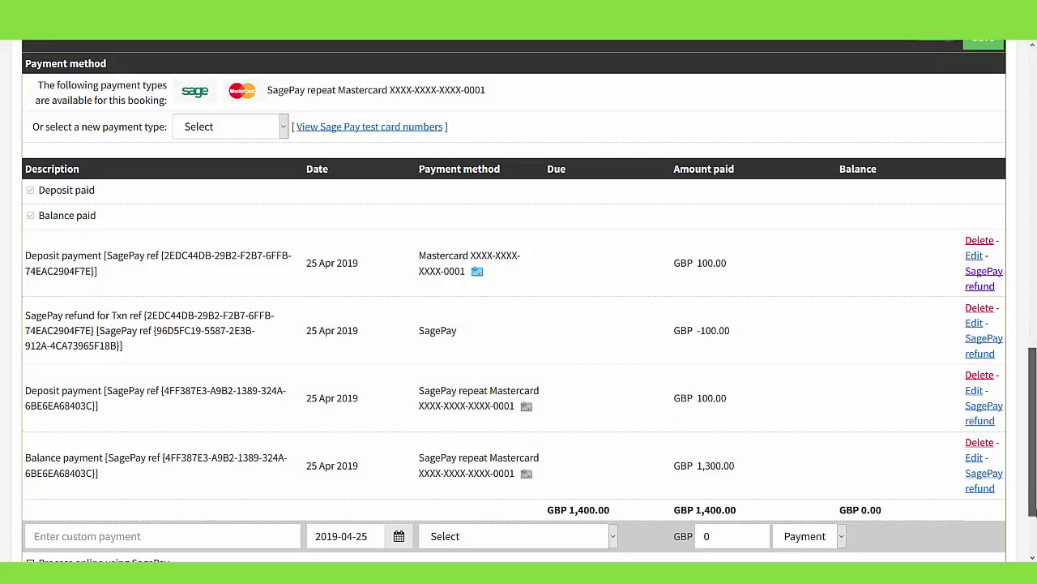
Show the available booking charts and reports.
drag(1032, 507, 1018, 209)
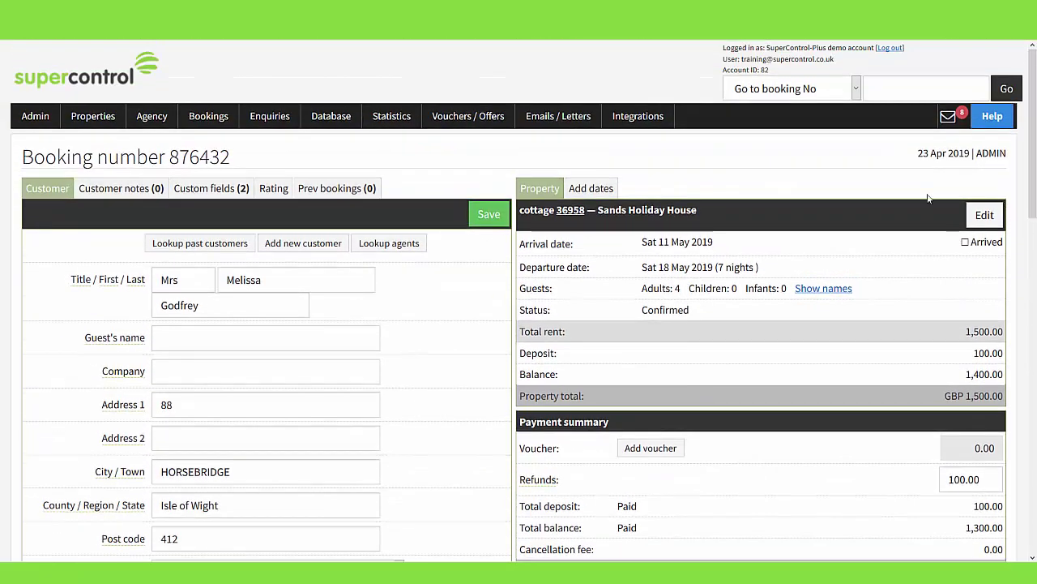
click(216, 120)
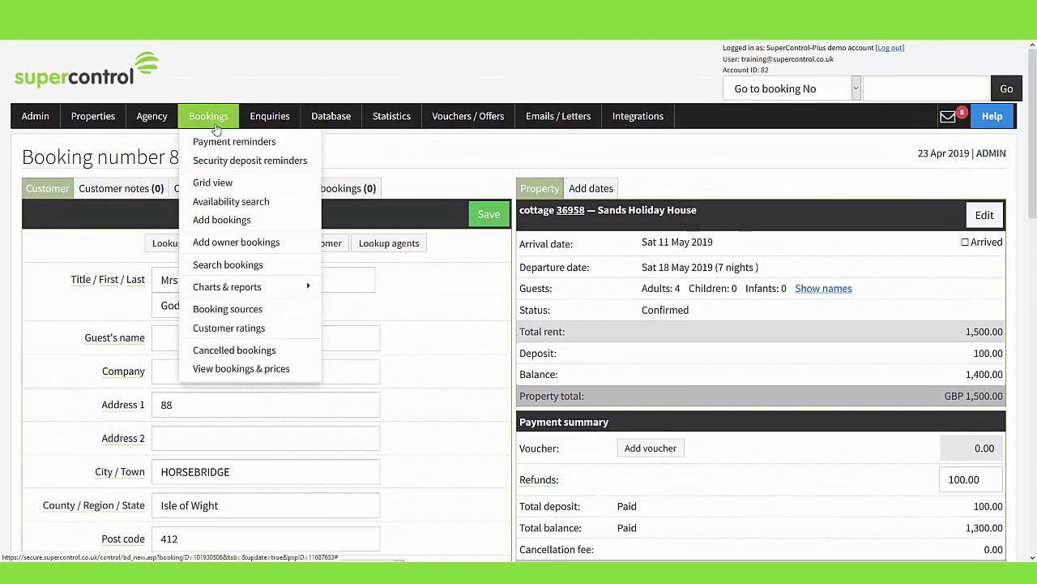
mouse_move(228, 288)
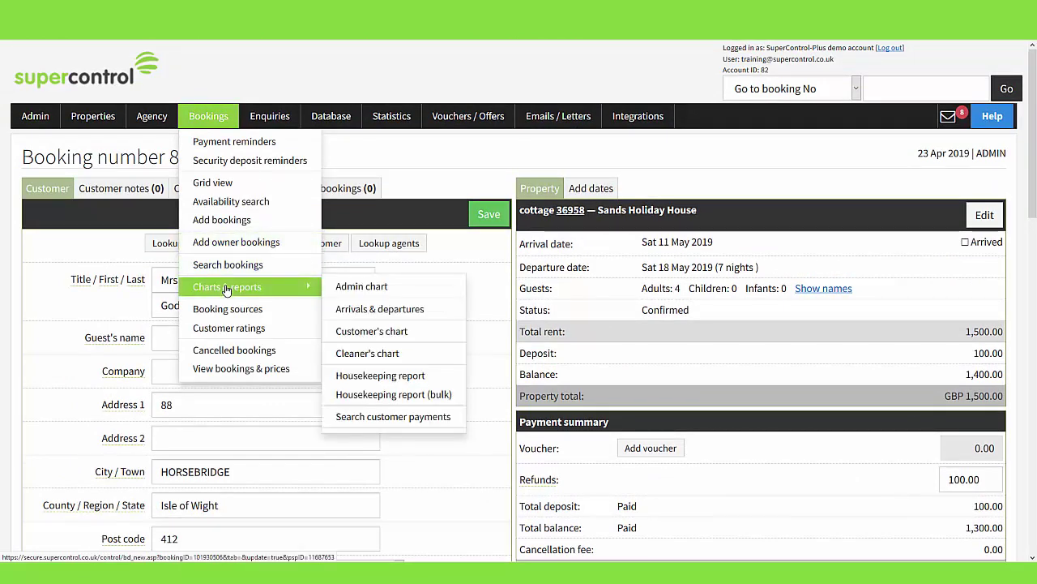